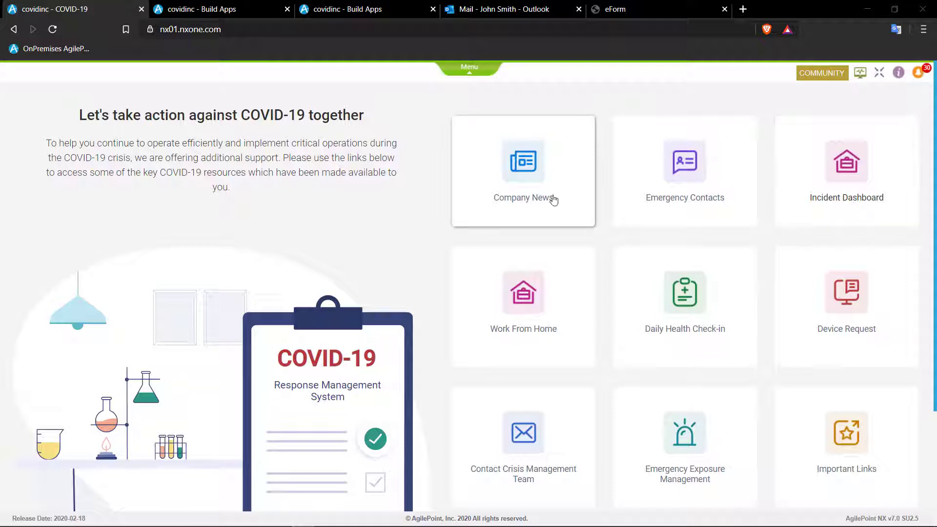
Step: Open the AgilePoint App Store, filter the products by the COVID-19 category and open the Incident Dashboard app's details
left_click(471, 69)
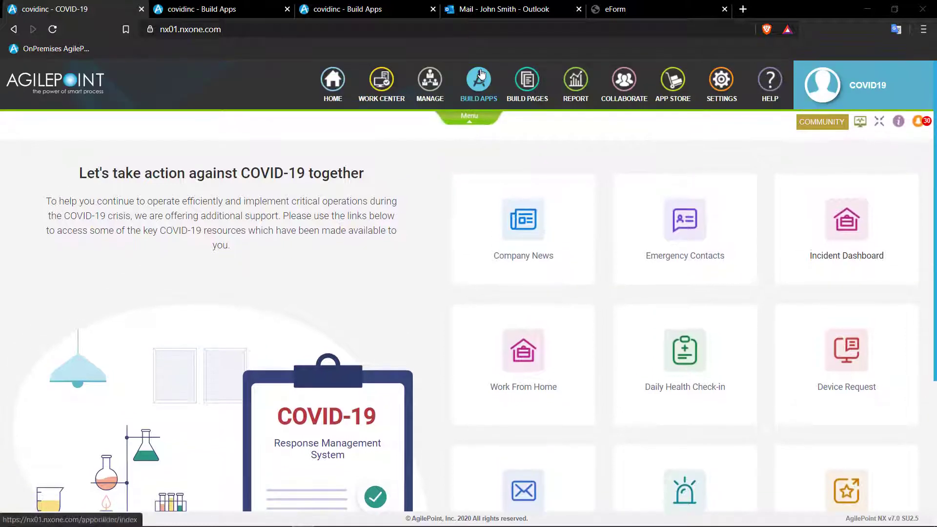
left_click(673, 84)
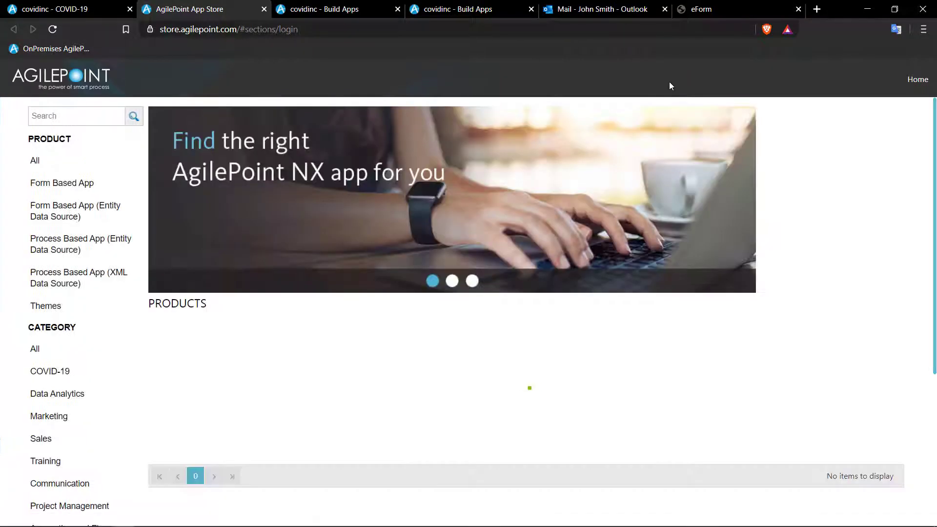
left_click(52, 375)
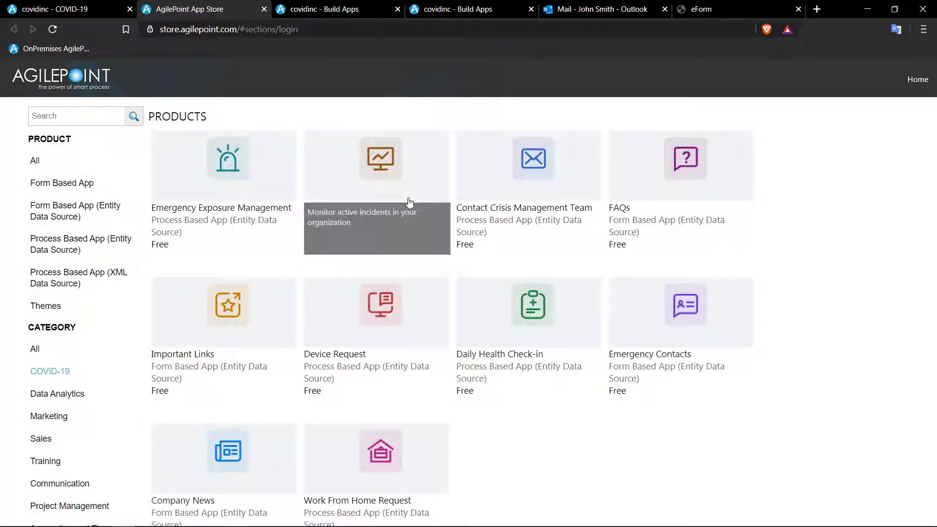
scroll(394, 169, "down", 1)
left_click(394, 170)
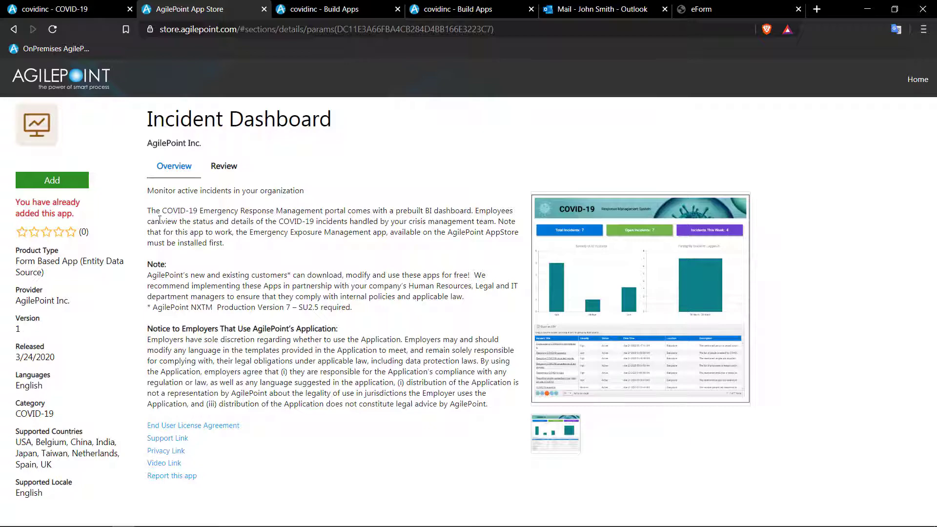
Step: Add and trust the Incident Dashboard app with publishing enabled, return to the site and select the Incident dashboard COVID-19 application
left_click(71, 185)
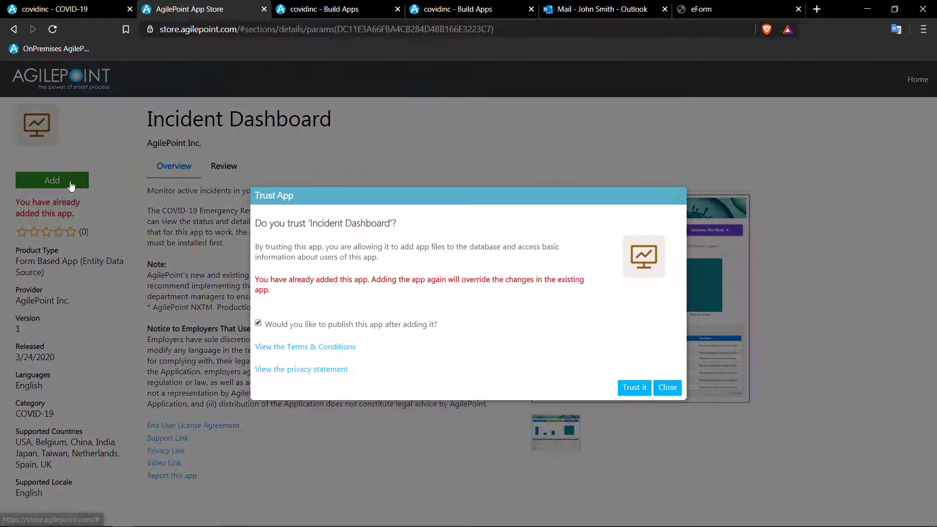
left_click(635, 388)
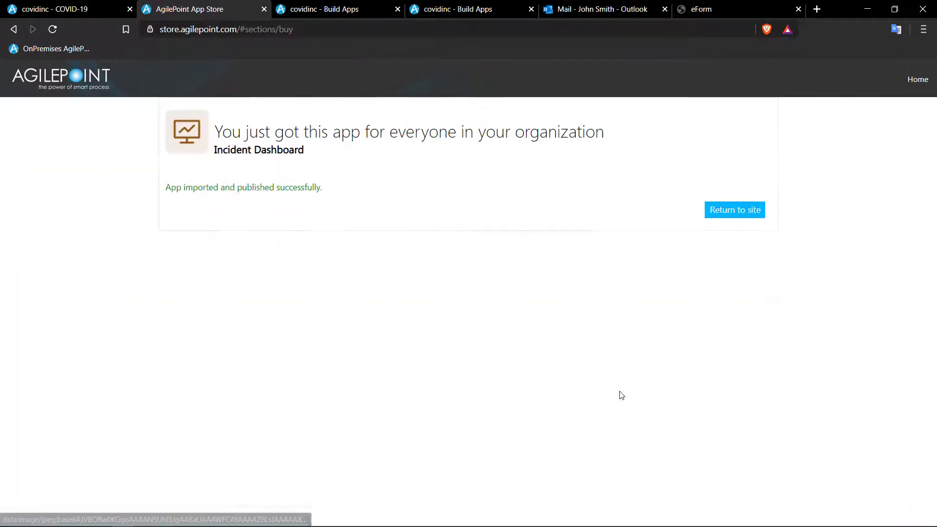
left_click(729, 211)
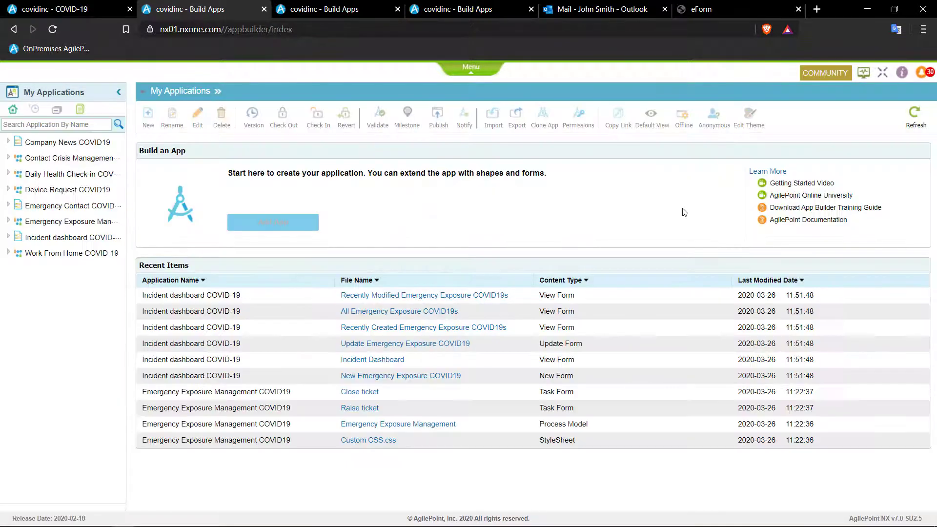
left_click(63, 239)
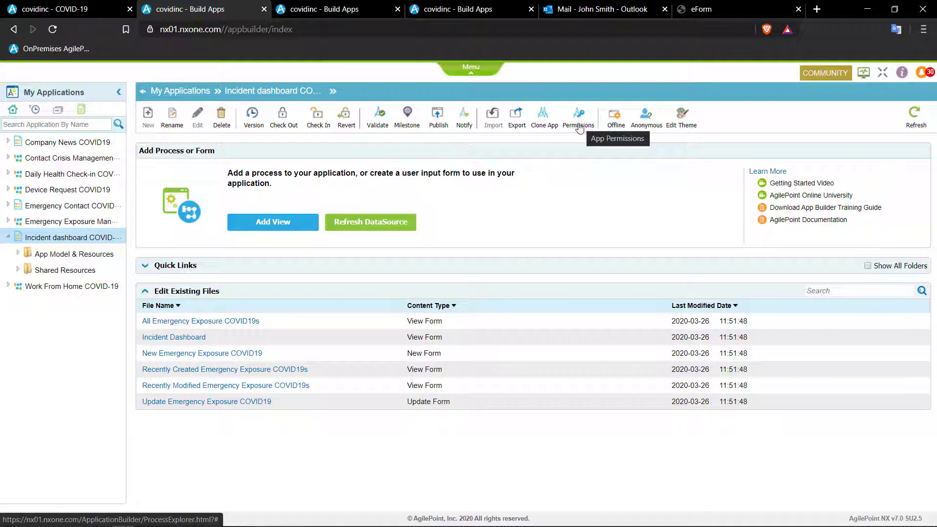
Step: Open the tenant settings in a separate browser tab and save Application Permissions with Enable Application Permission Control set to Yes
left_click(471, 69)
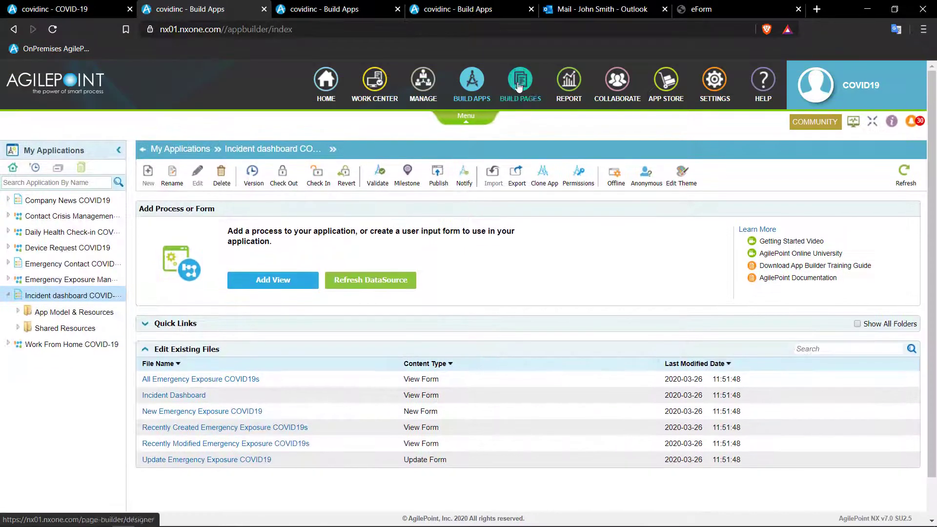
right_click(709, 85)
left_click(732, 93)
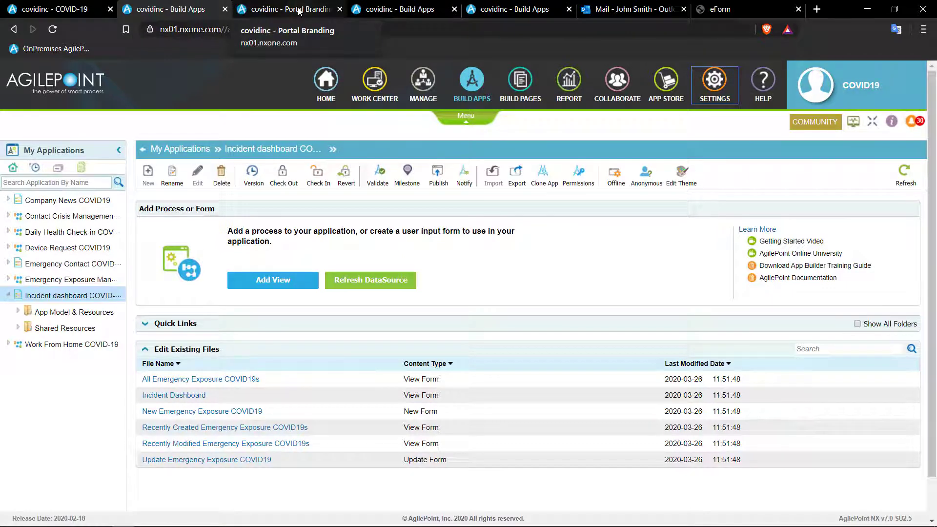
left_click(299, 11)
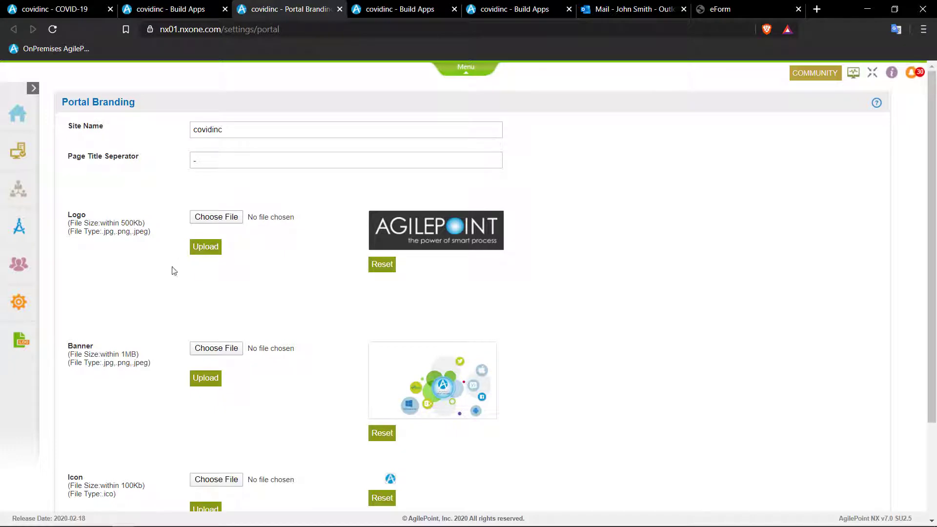
left_click(20, 306)
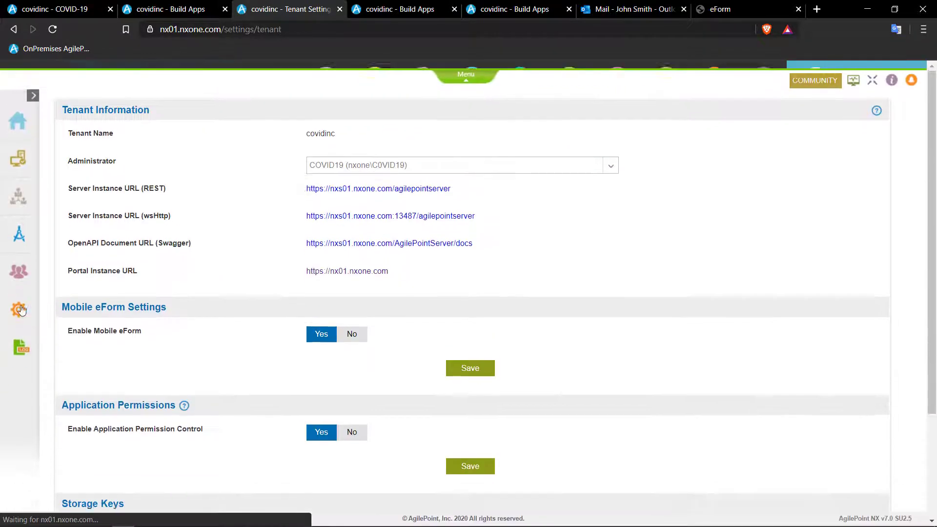
scroll(153, 353, "down", 3)
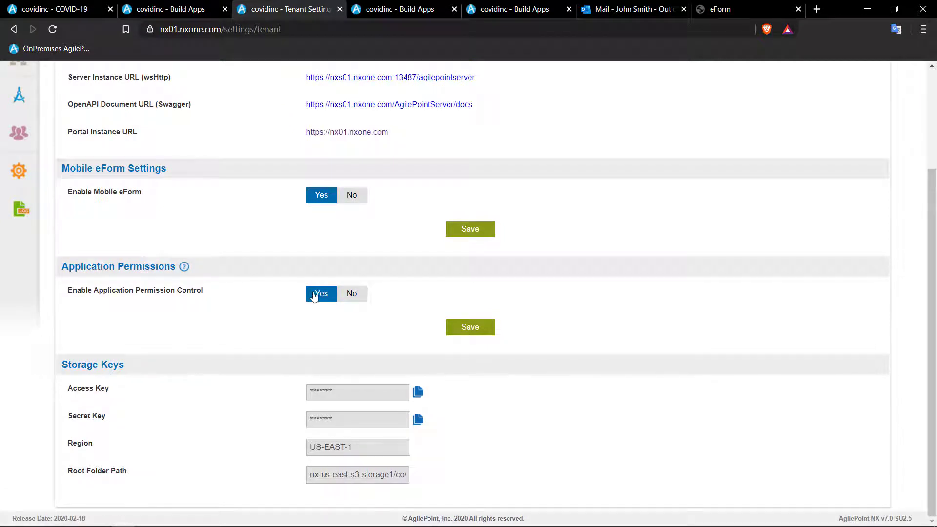
left_click(457, 334)
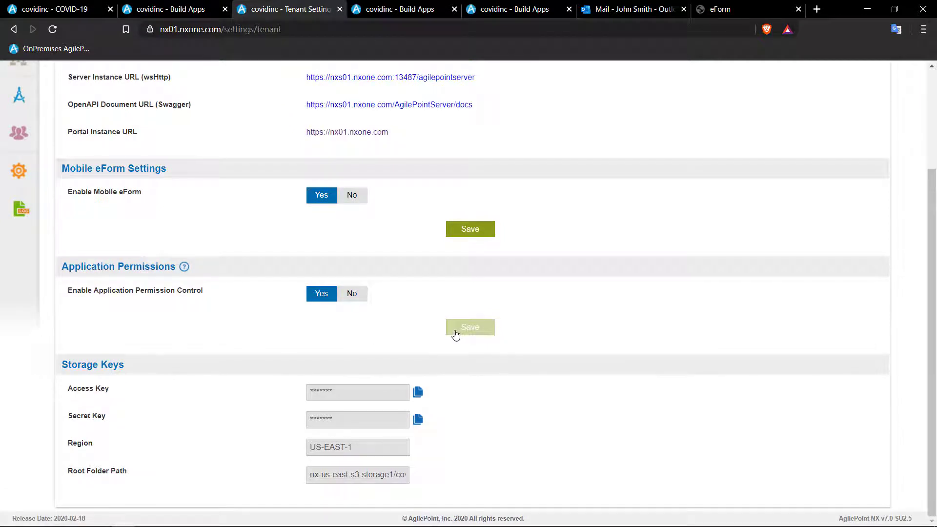
Step: In the Incident dashboard app's initiator permissions, disable Enable Access For All Users for the New Emergency Exposure COVID19 form
left_click(179, 9)
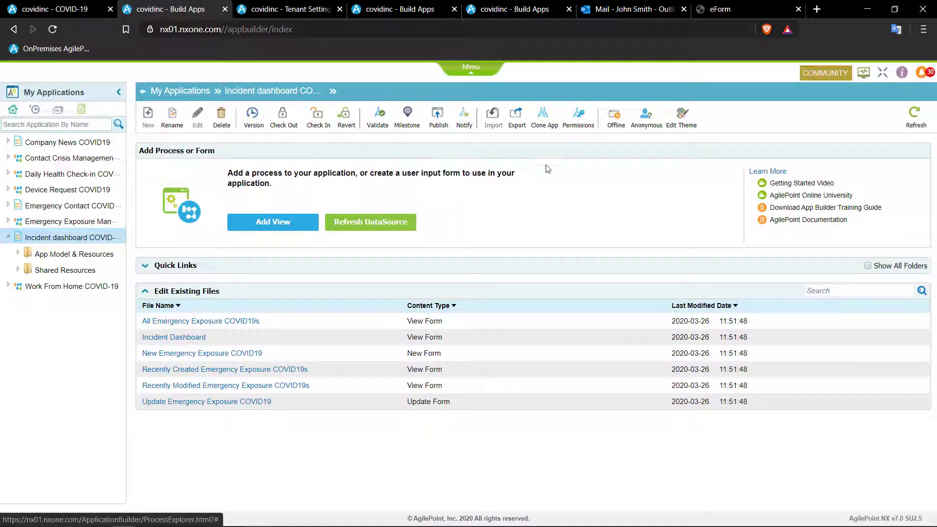
left_click(580, 117)
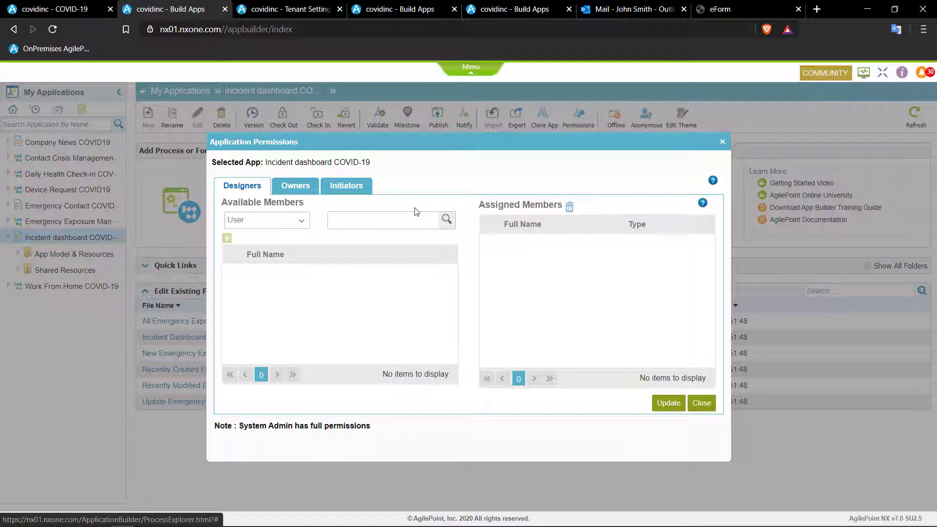
left_click(344, 191)
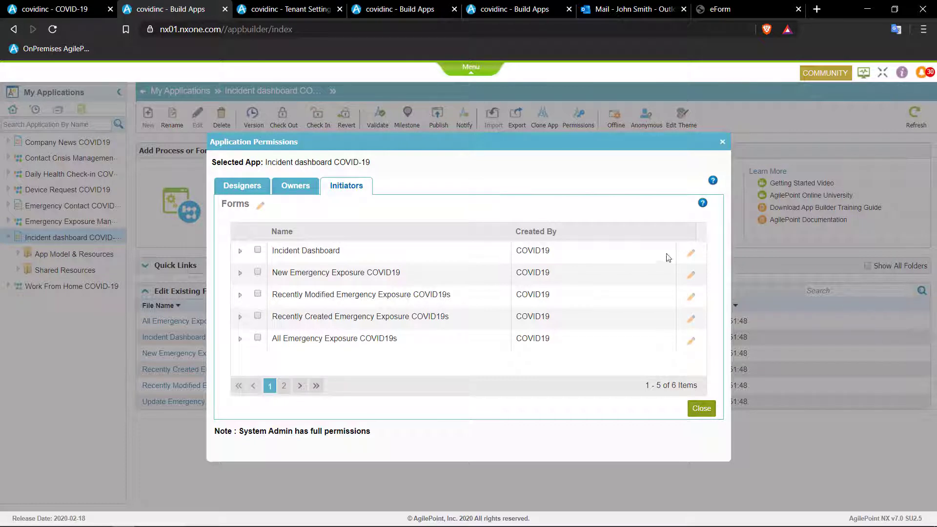
left_click(691, 275)
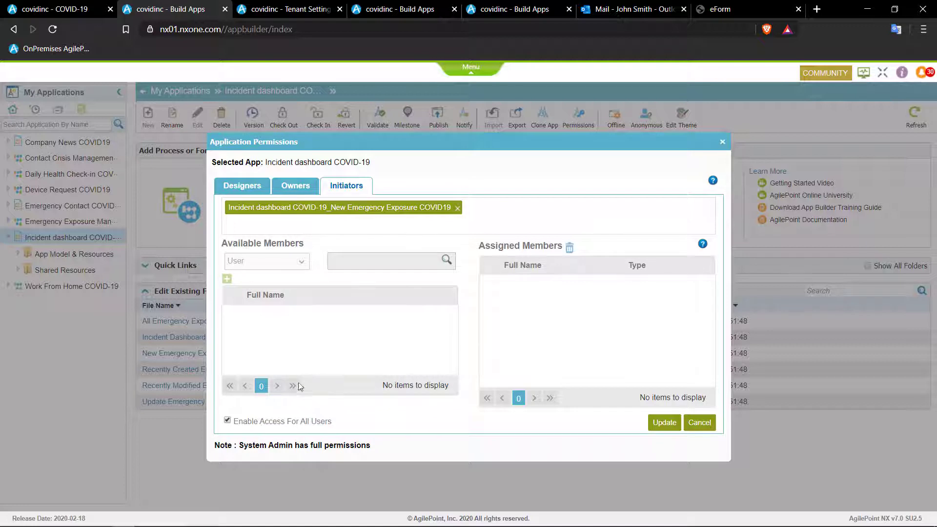
left_click(227, 422)
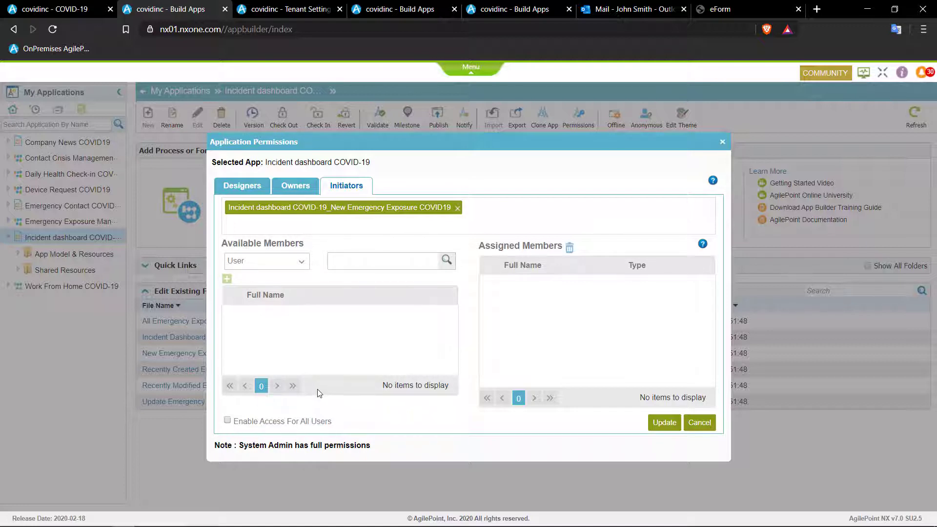
Step: Assign the ADMINISTRATORS group as initiator of the New Emergency Exposure COVID19 form, save the update and close the application permissions
left_click(299, 267)
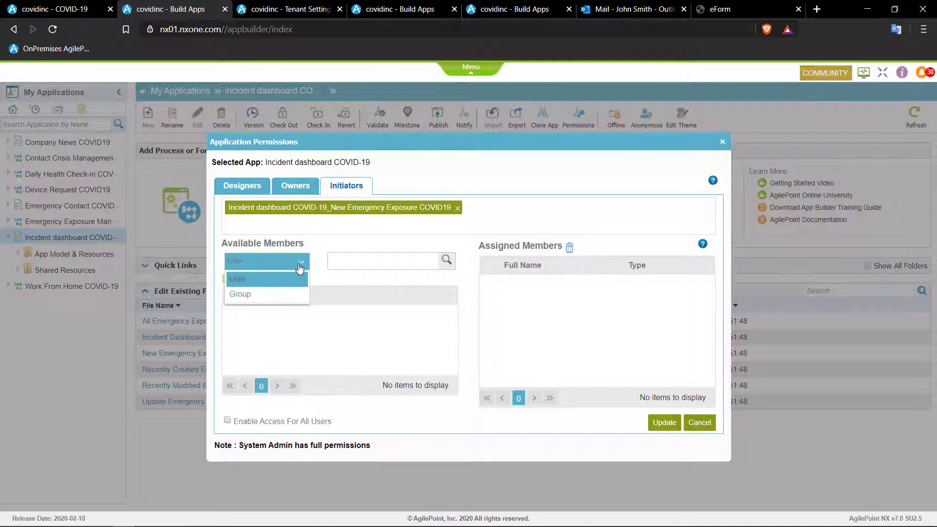
left_click(295, 295)
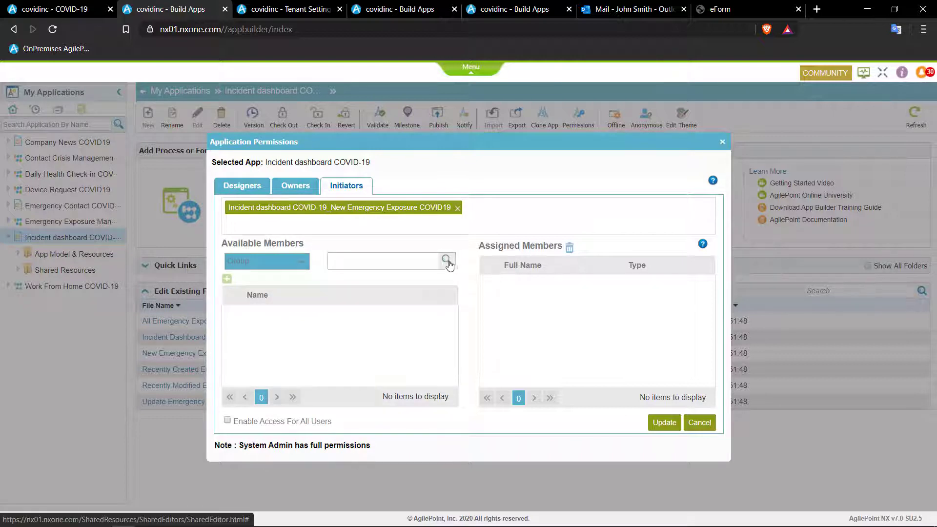
left_click(447, 260)
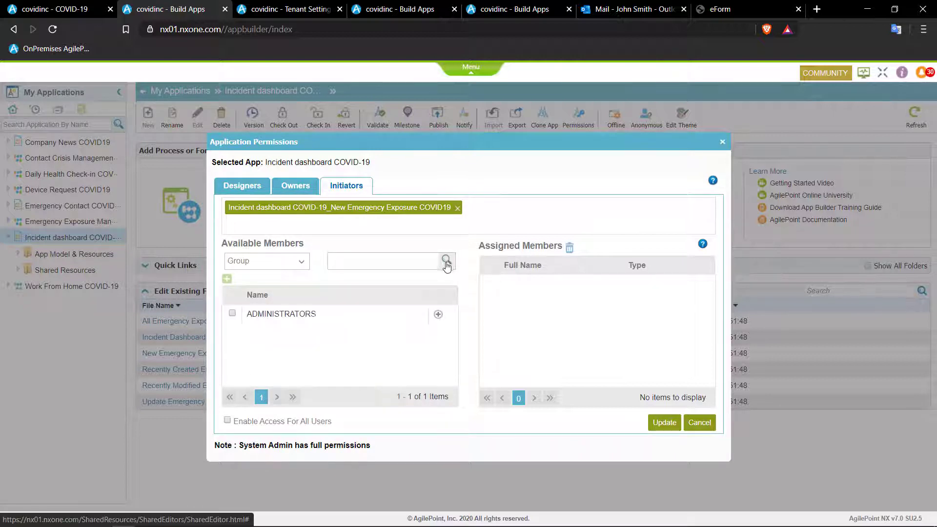
left_click(232, 313)
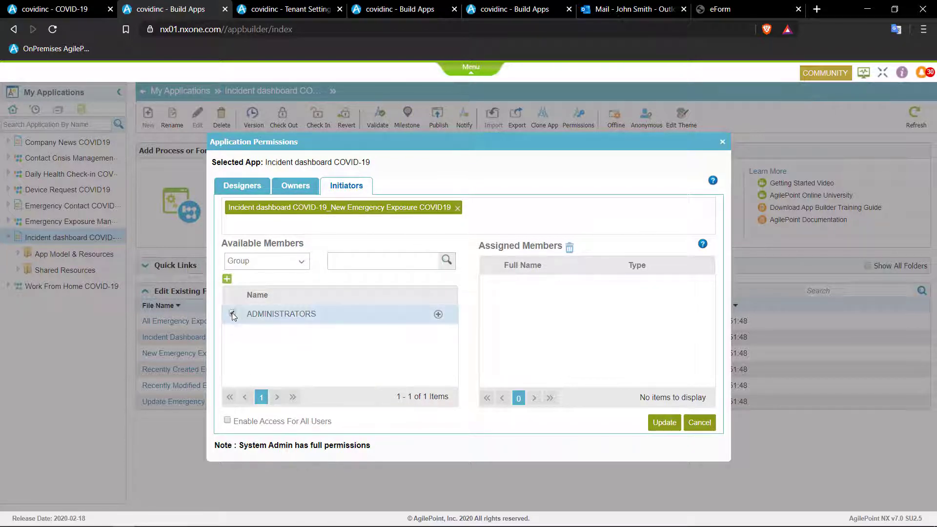
left_click(227, 279)
left_click(667, 423)
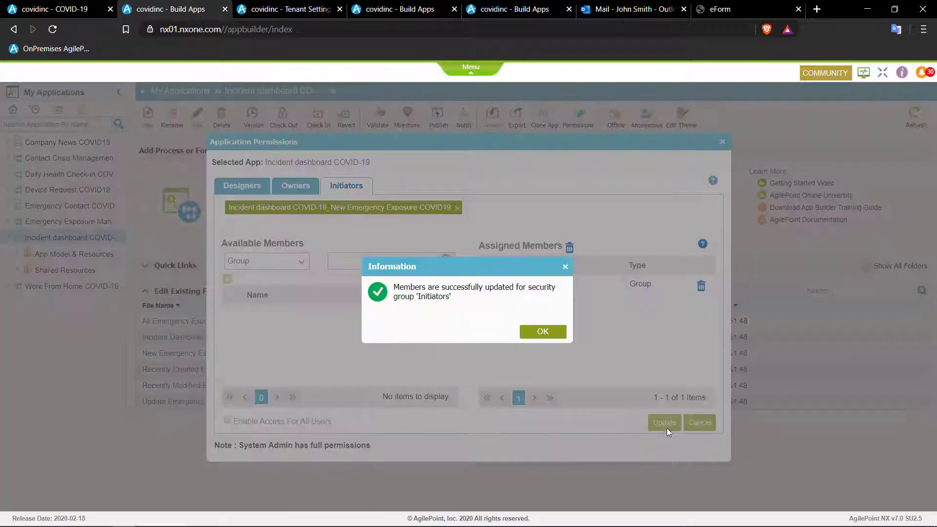
left_click(542, 332)
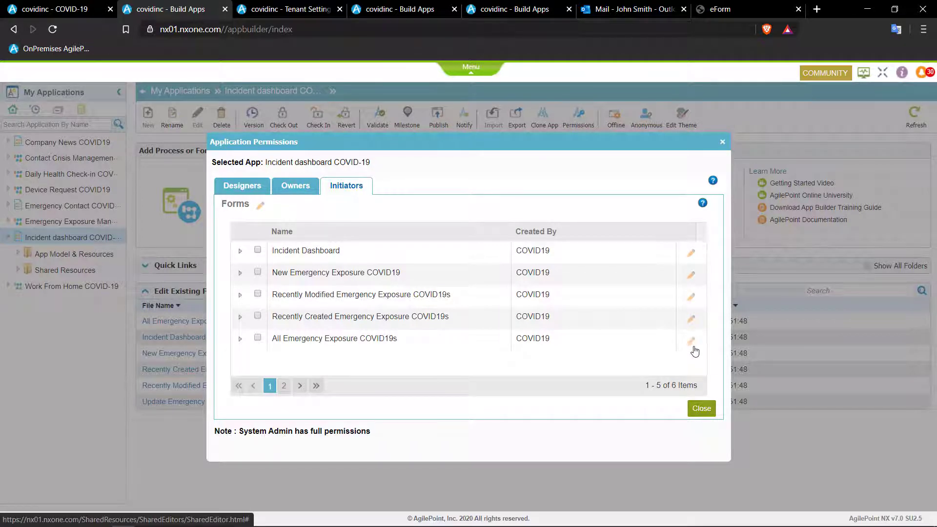
left_click(701, 409)
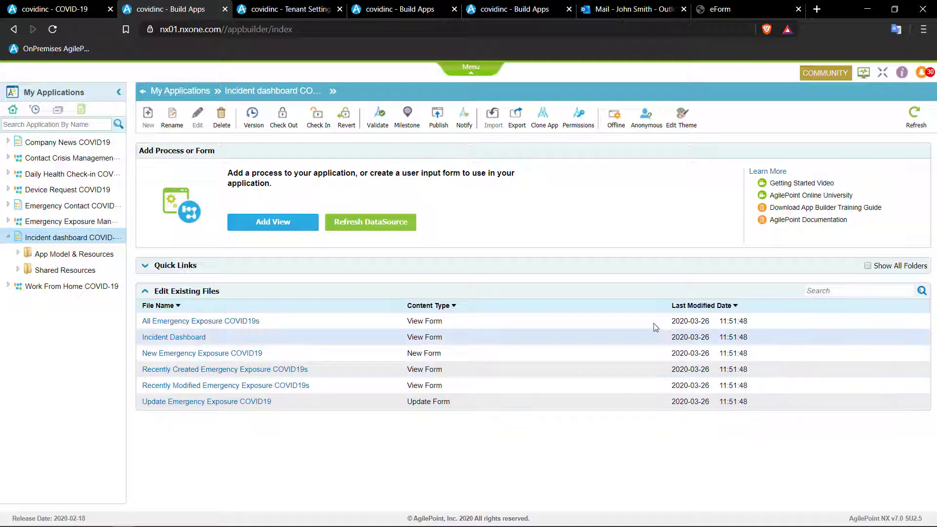
Step: Open the Incident Dashboard from the COVID-19 portal home page and examine its incident tiles, charts and incident table
left_click(73, 9)
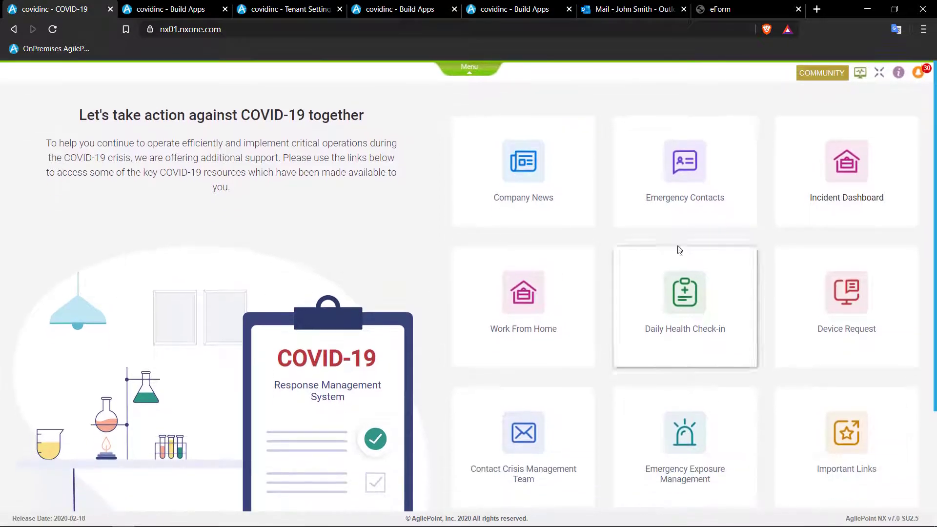
left_click(839, 204)
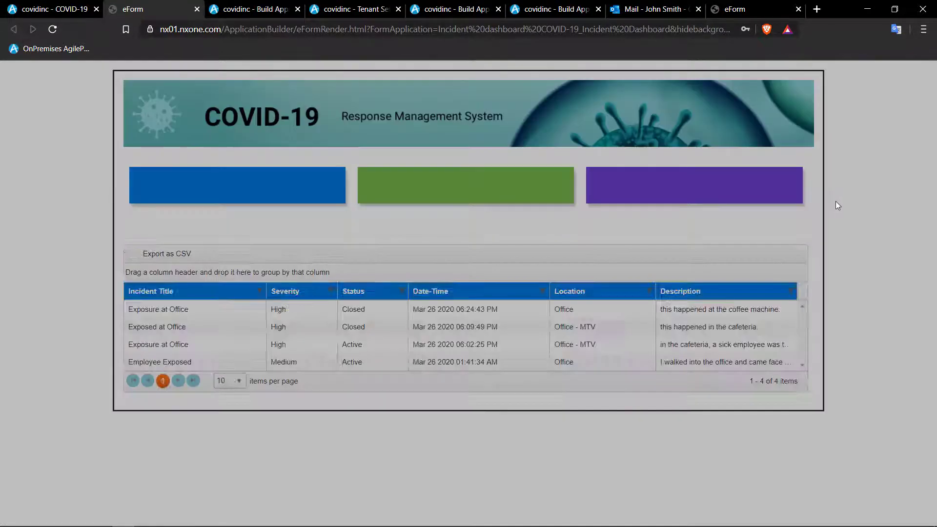
scroll(927, 269, "down", 1)
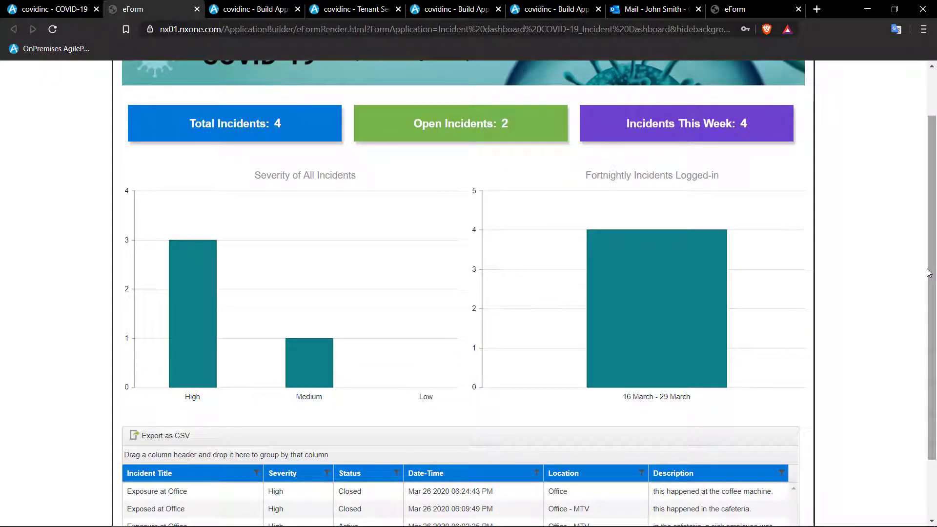
scroll(928, 272, "up", 1)
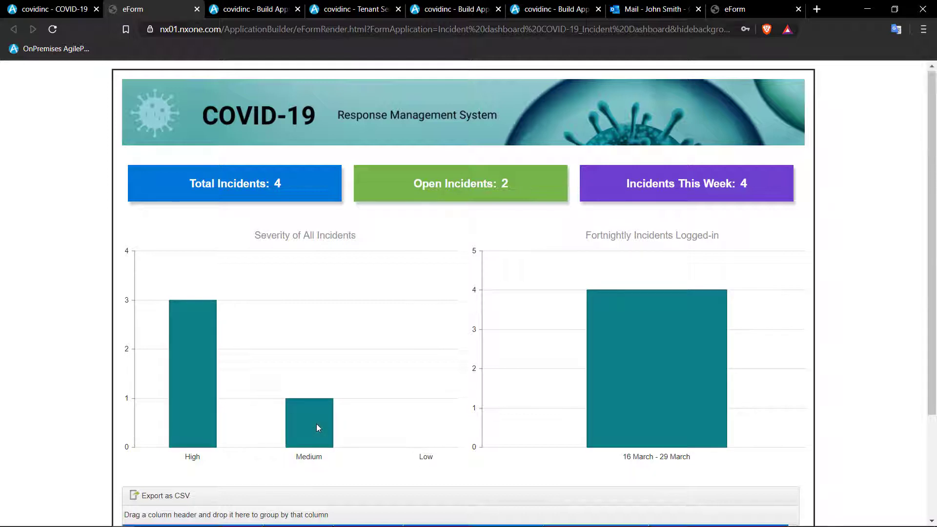
scroll(316, 424, "down", 3)
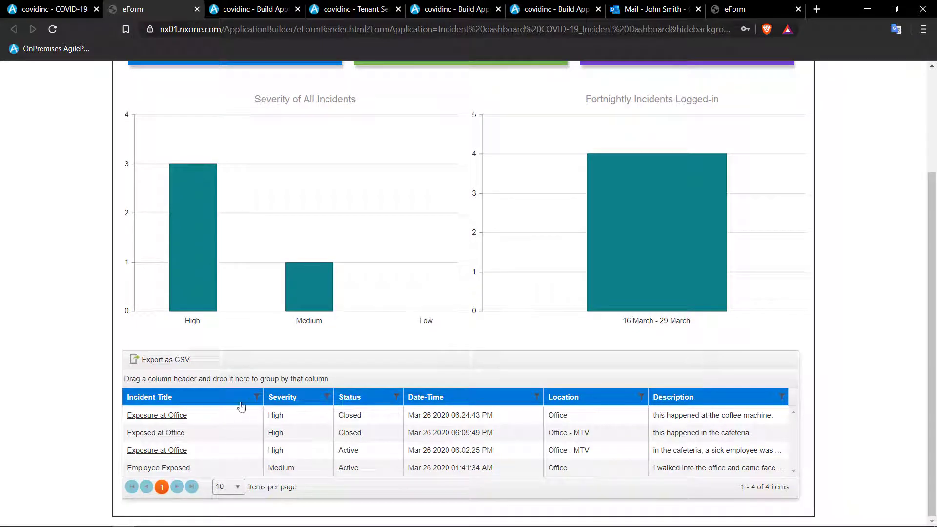